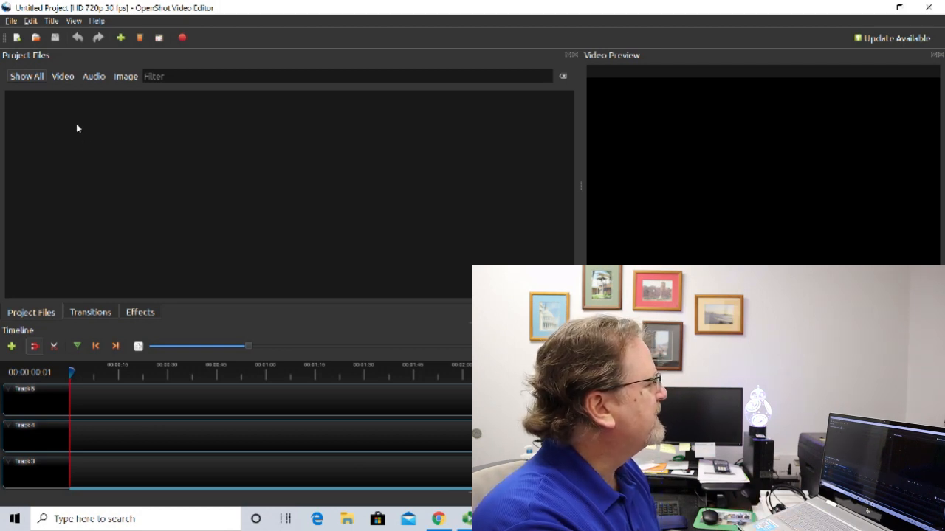
Import the clips TTCV011a, TTCV011b and TTCV011c from the Videos folder into the project files.
{"action": "left_click", "coordinate": [121, 39]}
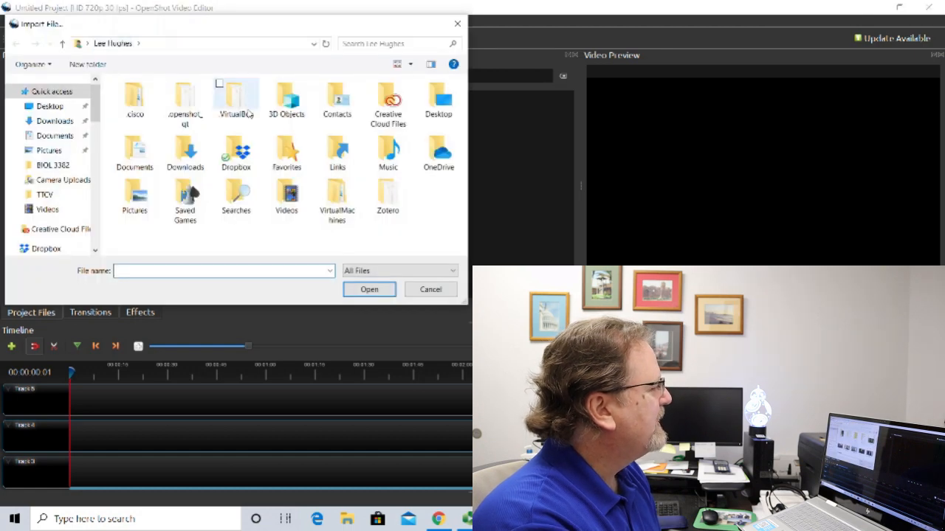
{"action": "double_click", "coordinate": [291, 195]}
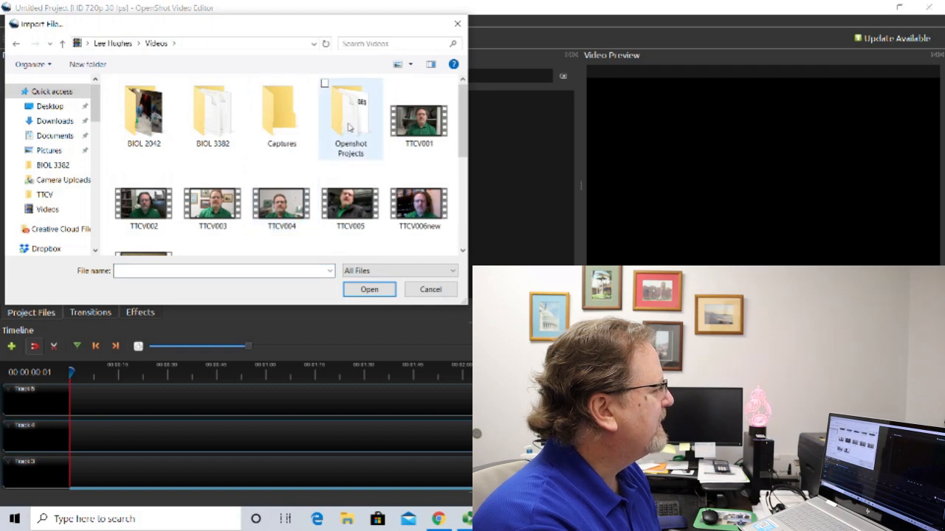
{"action": "scroll", "coordinate": [361, 241], "scroll_direction": "down", "scroll_amount": 3}
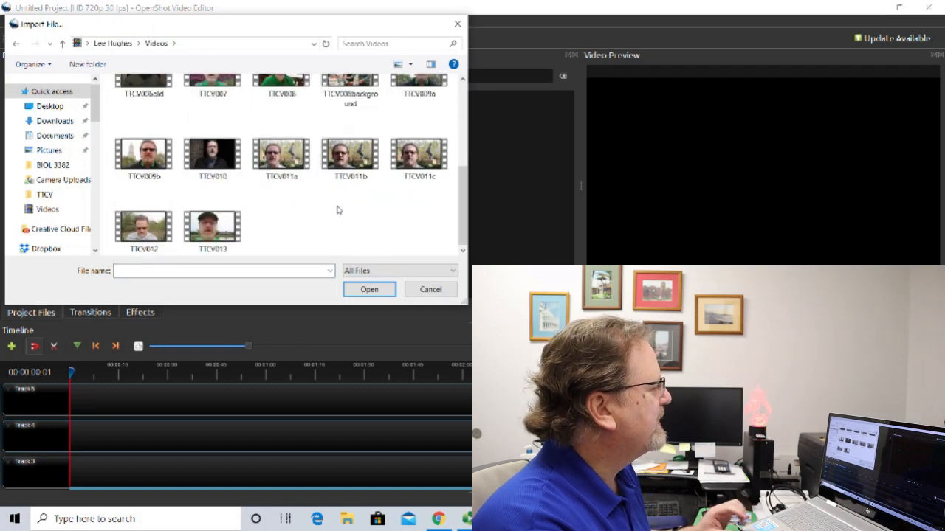
{"action": "left_click", "coordinate": [290, 158]}
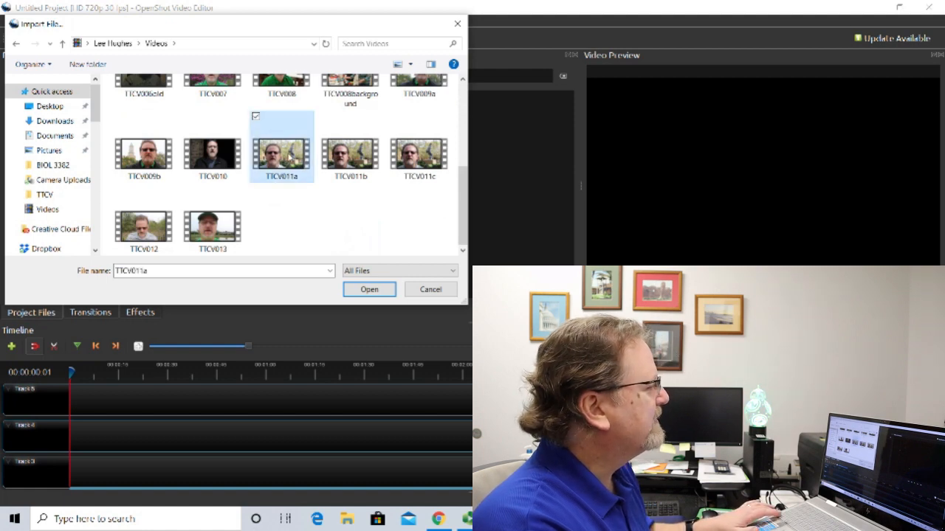
{"action": "left_click", "coordinate": [332, 140], "text": "ctrl"}
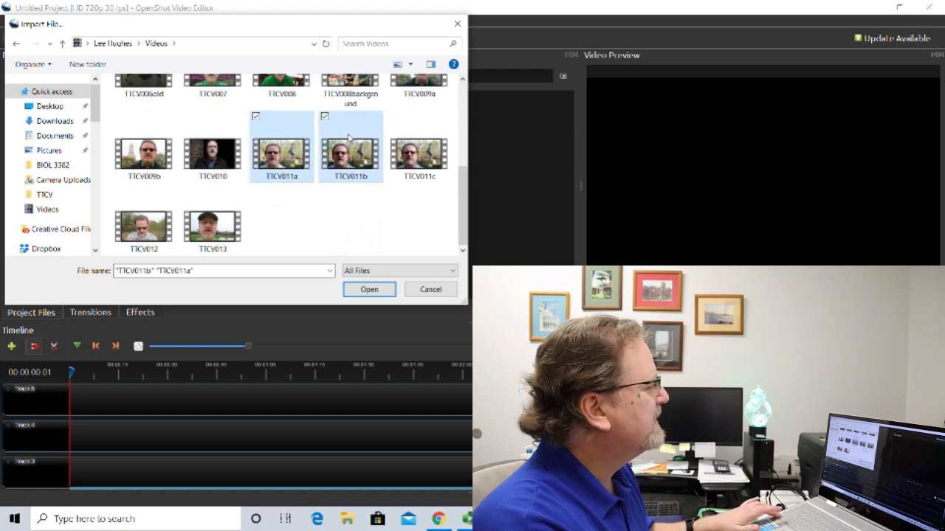
{"action": "left_click", "coordinate": [414, 134], "text": "ctrl"}
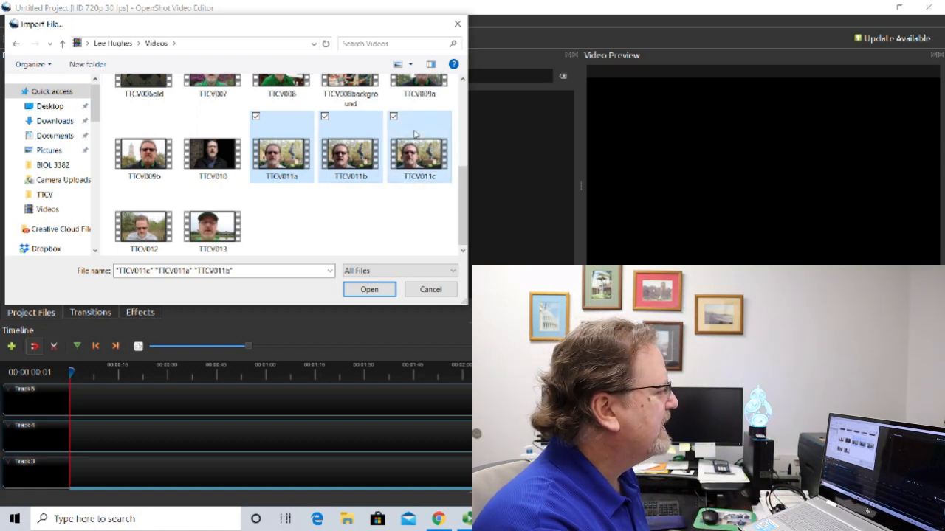
{"action": "left_click", "coordinate": [376, 290]}
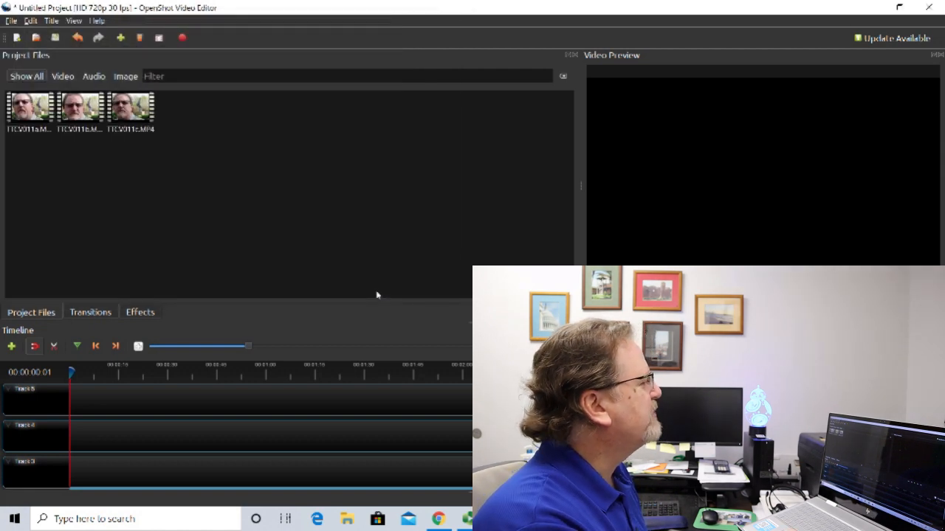
Import the AFTER INCUBATION title image from the BIOL 3382 folder into the project files.
{"action": "left_click", "coordinate": [120, 36]}
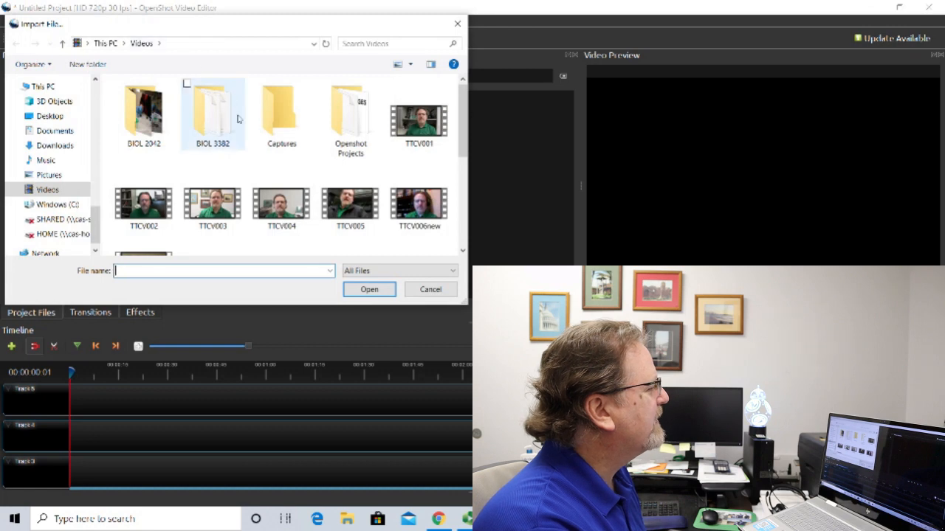
{"action": "double_click", "coordinate": [214, 116]}
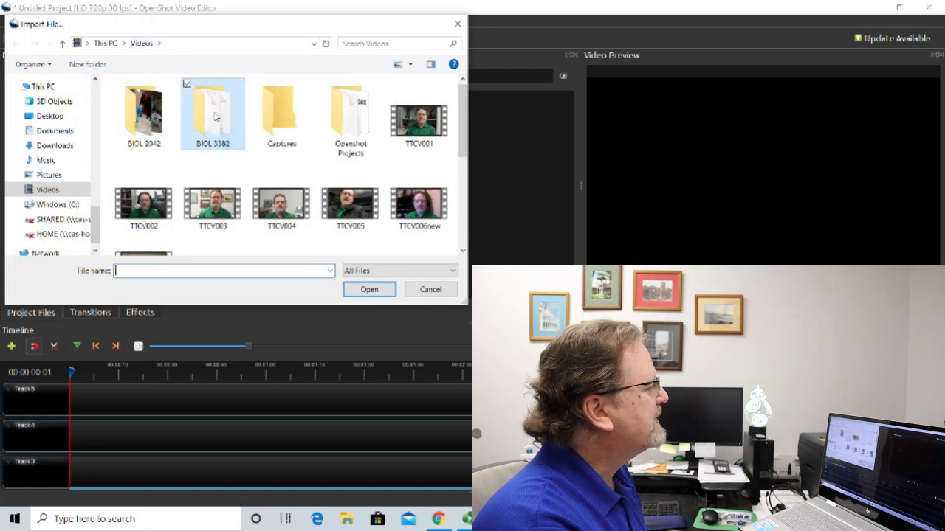
{"action": "left_click", "coordinate": [214, 116]}
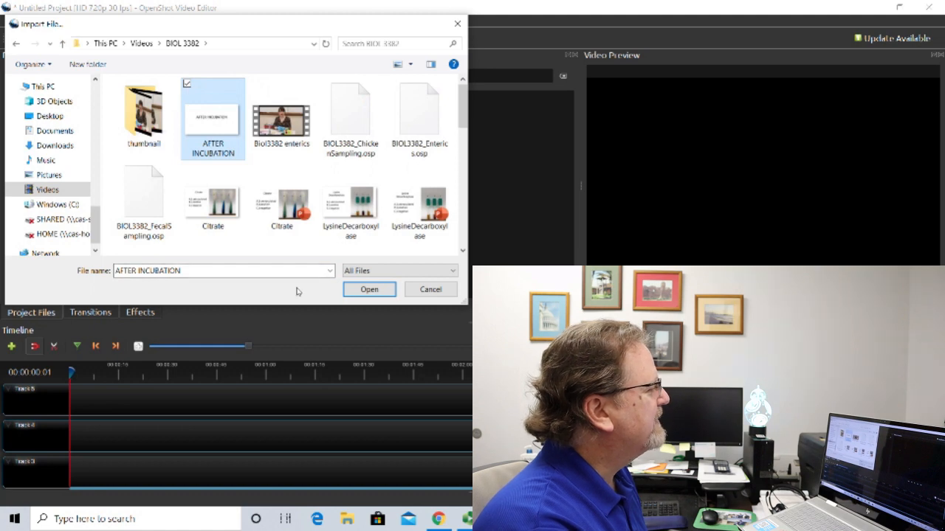
{"action": "left_click", "coordinate": [355, 290]}
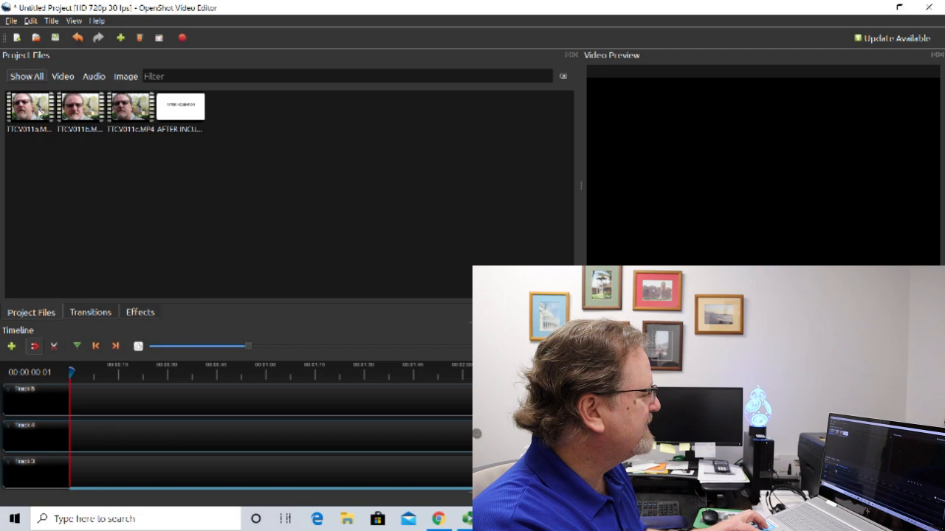
Place TTCV011a.MP4 at the start of Track 5, trimming off everything before 00:00:01:29 and closing the gap at the start.
{"action": "left_click_drag", "start_coordinate": [25, 109], "coordinate": [81, 393]}
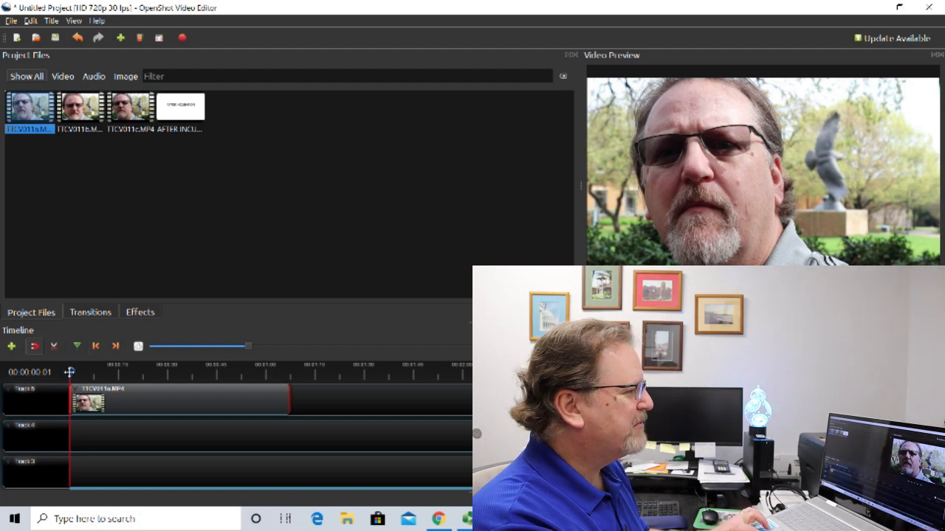
{"action": "mouse_move", "coordinate": [72, 372]}
{"action": "left_mouse_down"}
{"action": "mouse_move", "coordinate": [94, 372]}
{"action": "mouse_move", "coordinate": [75, 371]}
{"action": "left_mouse_up"}
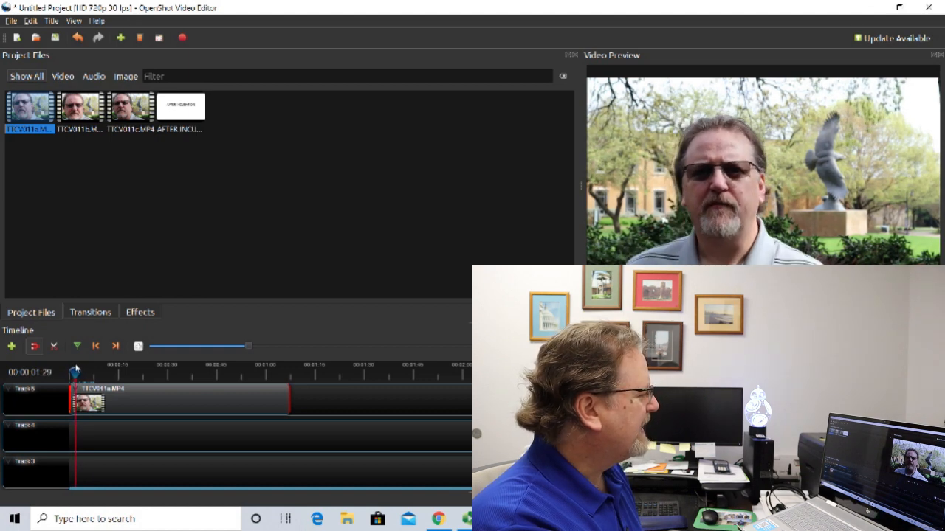
{"action": "left_click", "coordinate": [54, 346]}
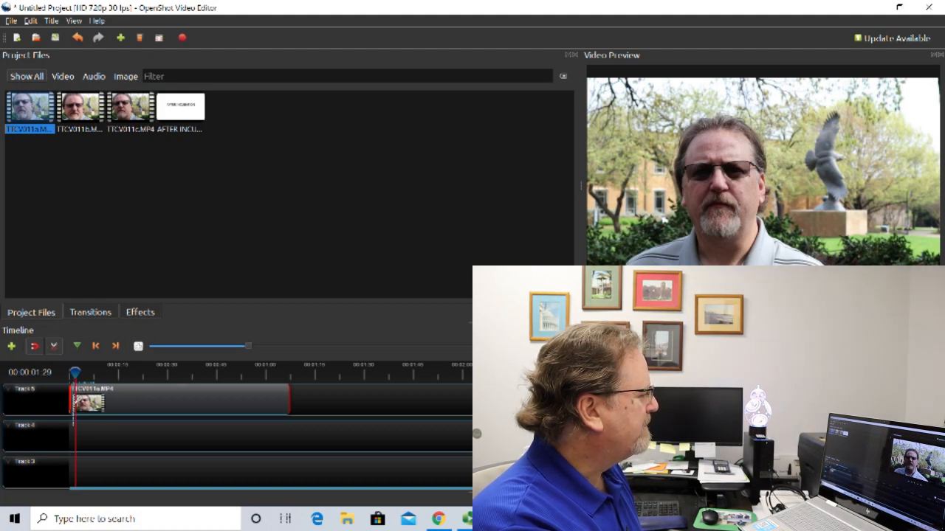
{"action": "left_click", "coordinate": [74, 403]}
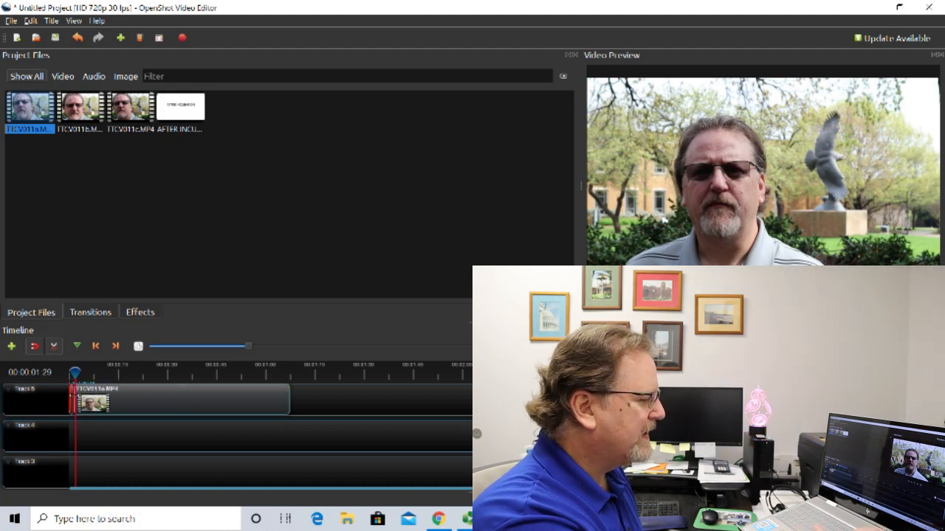
{"action": "left_click", "coordinate": [55, 347]}
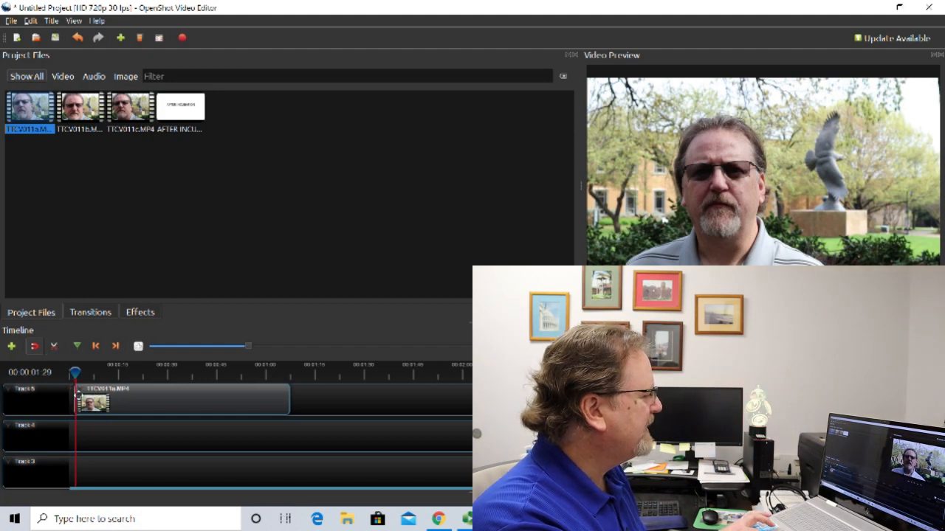
{"action": "left_click_drag", "start_coordinate": [148, 401], "coordinate": [127, 400]}
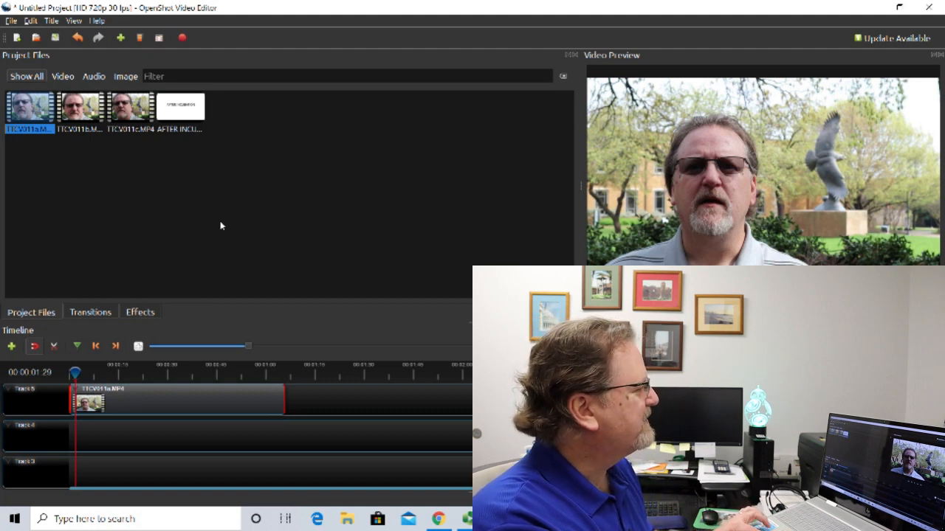
Add the AFTER INCUBATION image directly after the clip on Track 5 and play the join from about 00:01:08:11.
{"action": "mouse_move", "coordinate": [184, 110]}
{"action": "left_mouse_down"}
{"action": "mouse_move", "coordinate": [319, 316]}
{"action": "mouse_move", "coordinate": [324, 380]}
{"action": "mouse_move", "coordinate": [287, 385]}
{"action": "left_mouse_up"}
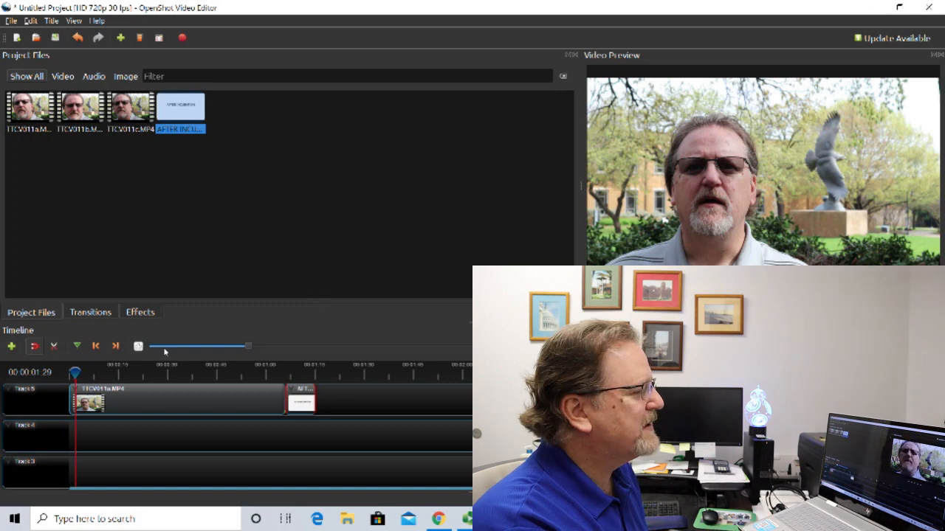
{"action": "left_click", "coordinate": [240, 369]}
{"action": "left_click", "coordinate": [279, 367]}
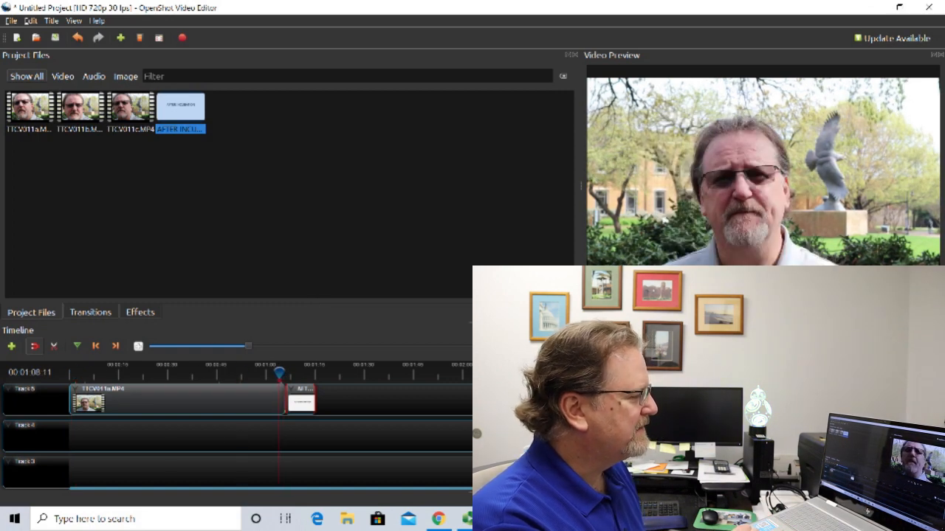
{"action": "key", "text": "space"}
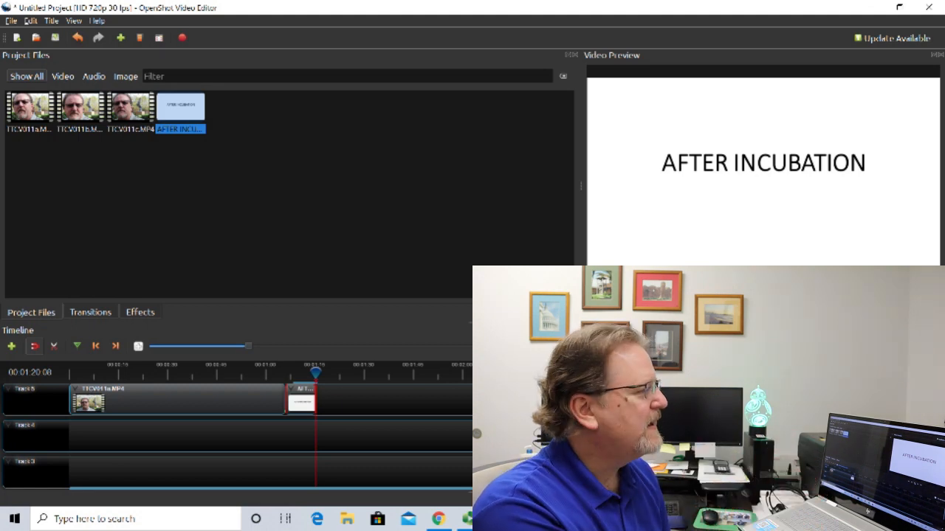
Review the Export Video settings and close them without exporting.
{"action": "left_click", "coordinate": [11, 20]}
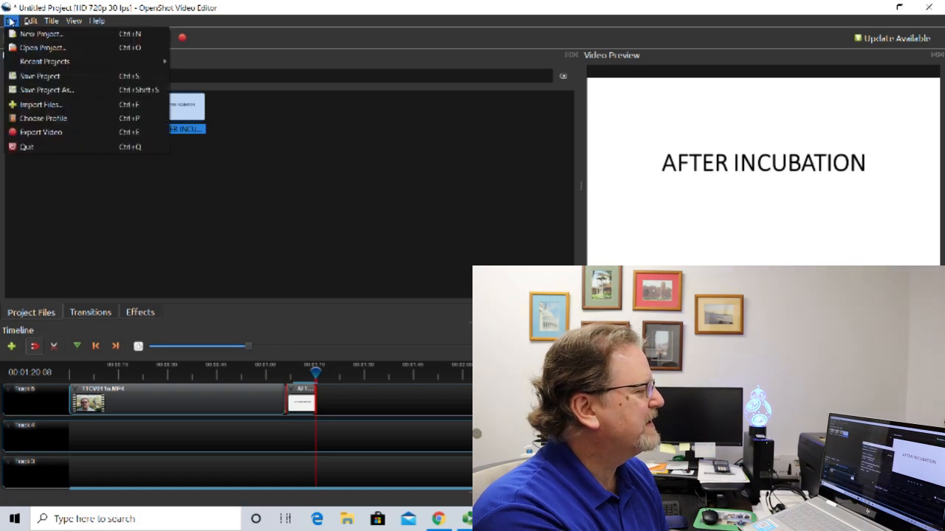
{"action": "left_click", "coordinate": [39, 133]}
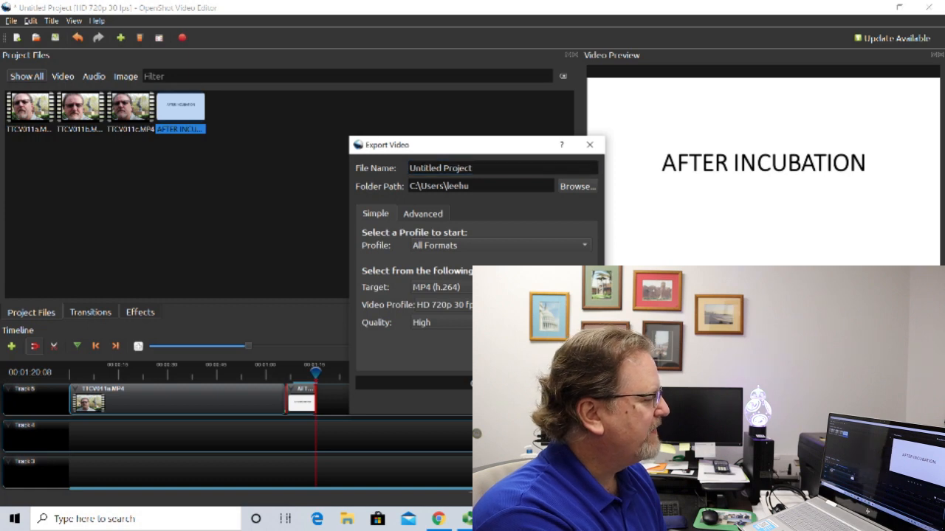
{"action": "key", "text": "Escape"}
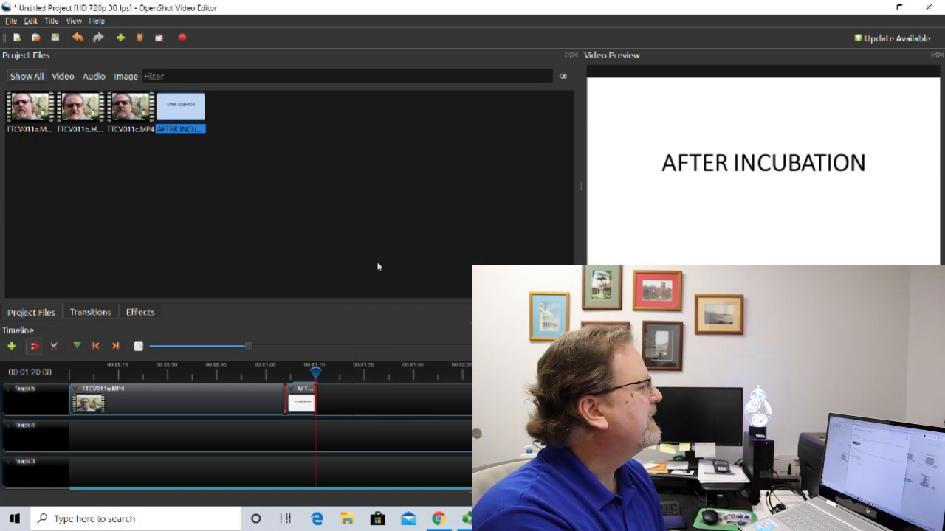
Switch to Chrome and open youtube.com in a new tab.
{"action": "key", "text": "alt+Tab"}
{"action": "left_click", "coordinate": [164, 13]}
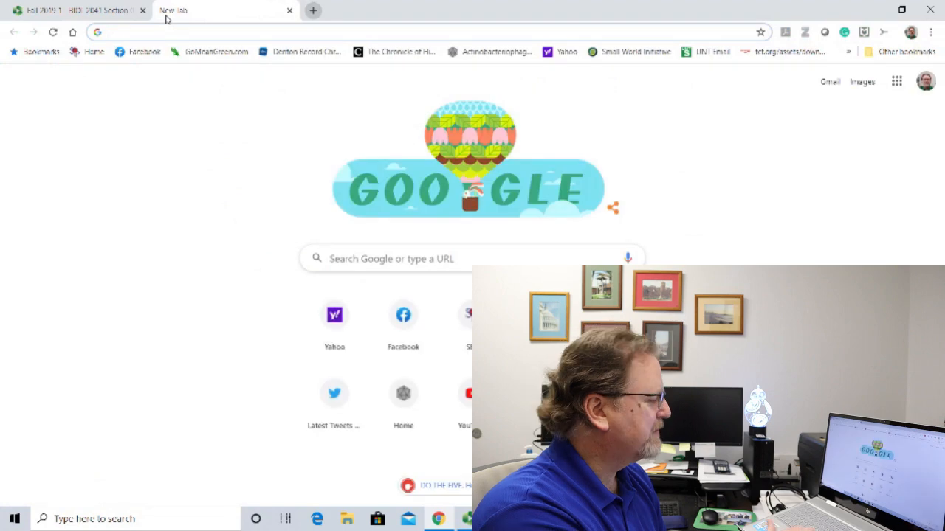
{"action": "type", "text": "you"}
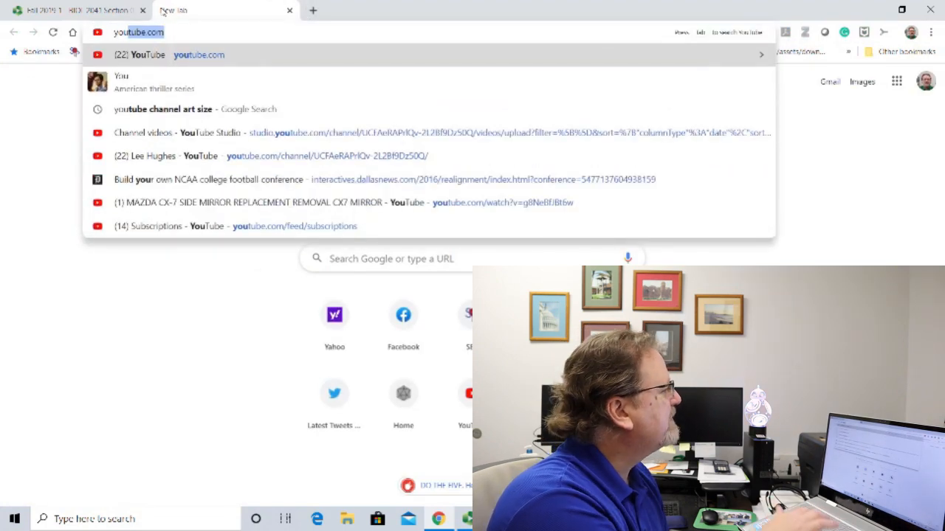
{"action": "key", "text": "Return"}
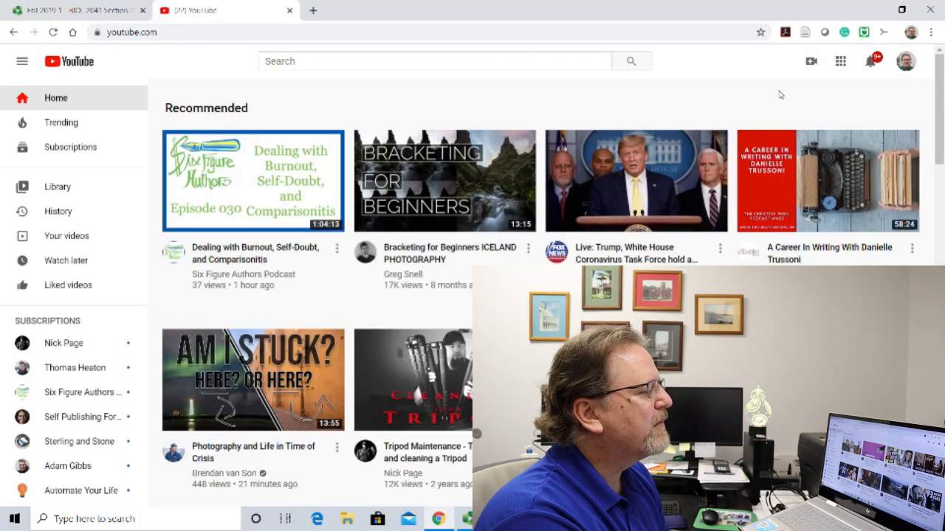
Go to your own YouTube channel and open the Videos page in YouTube Studio.
{"action": "left_click", "coordinate": [906, 65]}
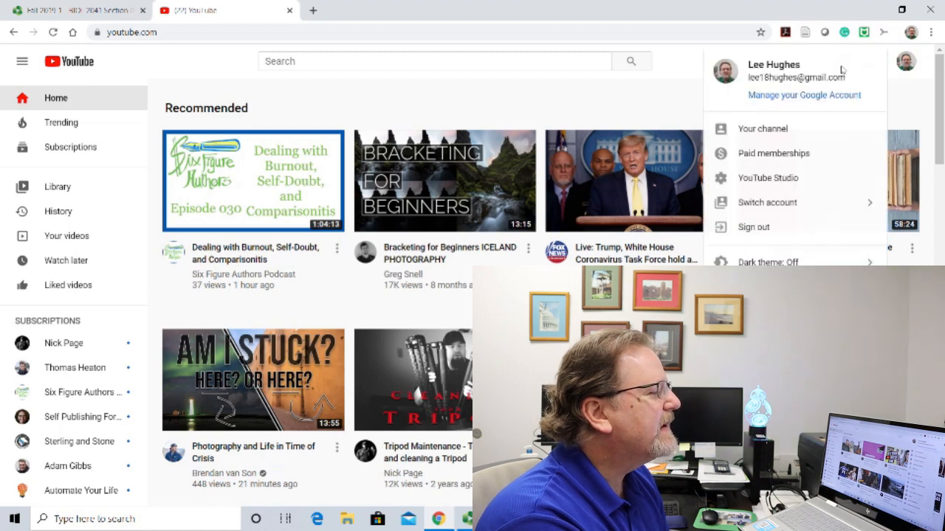
{"action": "left_click", "coordinate": [766, 129]}
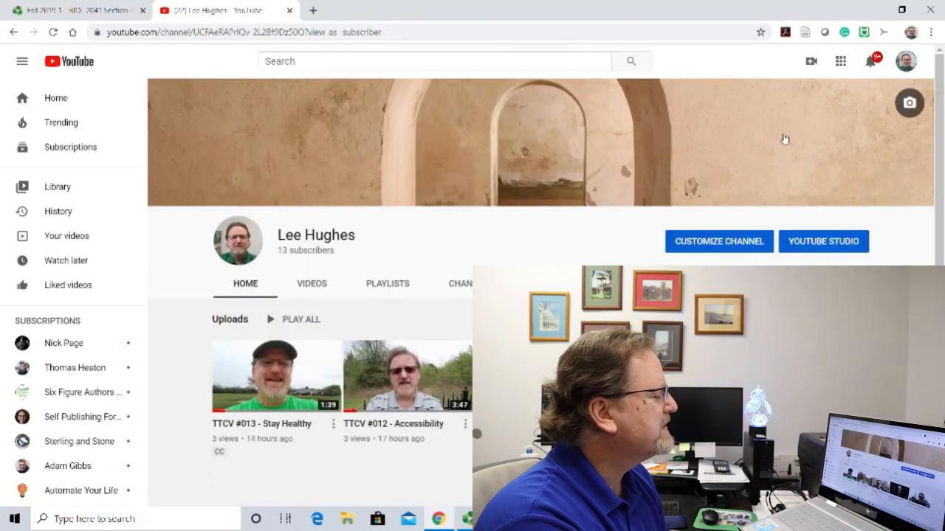
{"action": "left_click", "coordinate": [802, 241]}
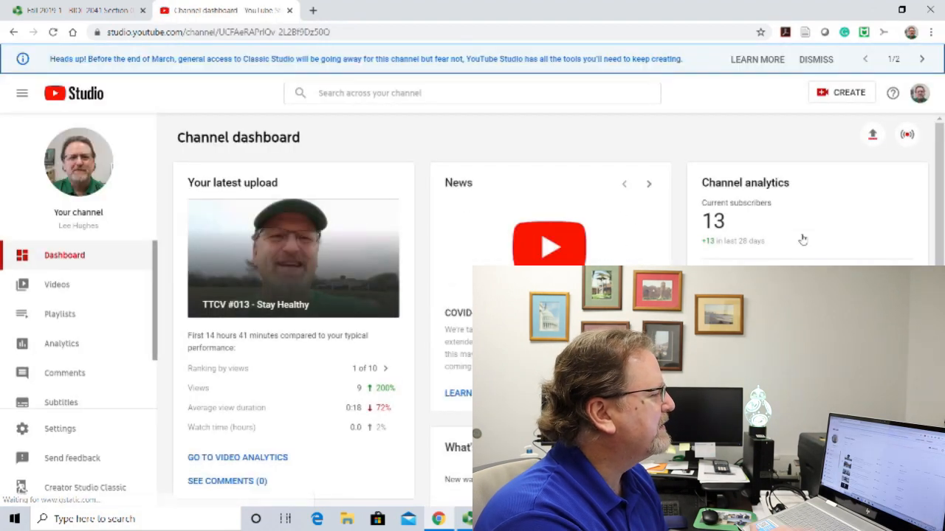
{"action": "left_click", "coordinate": [79, 292]}
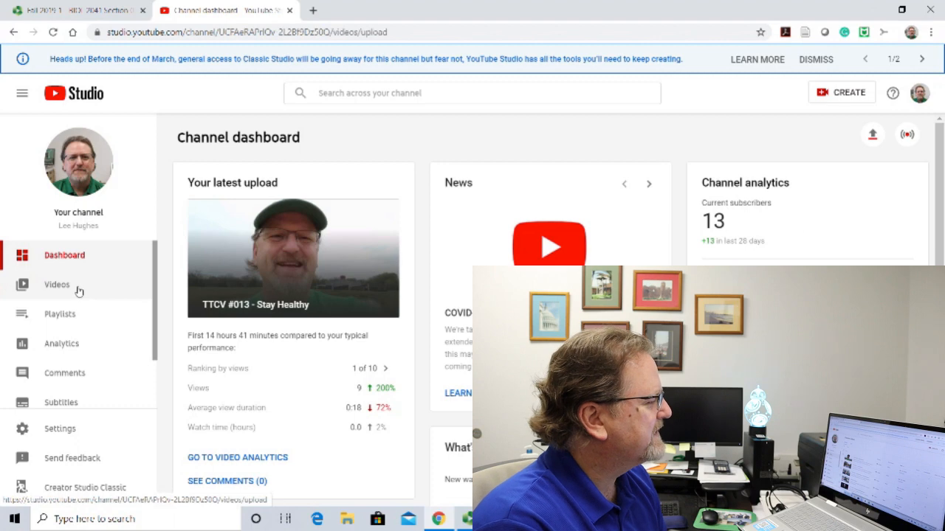